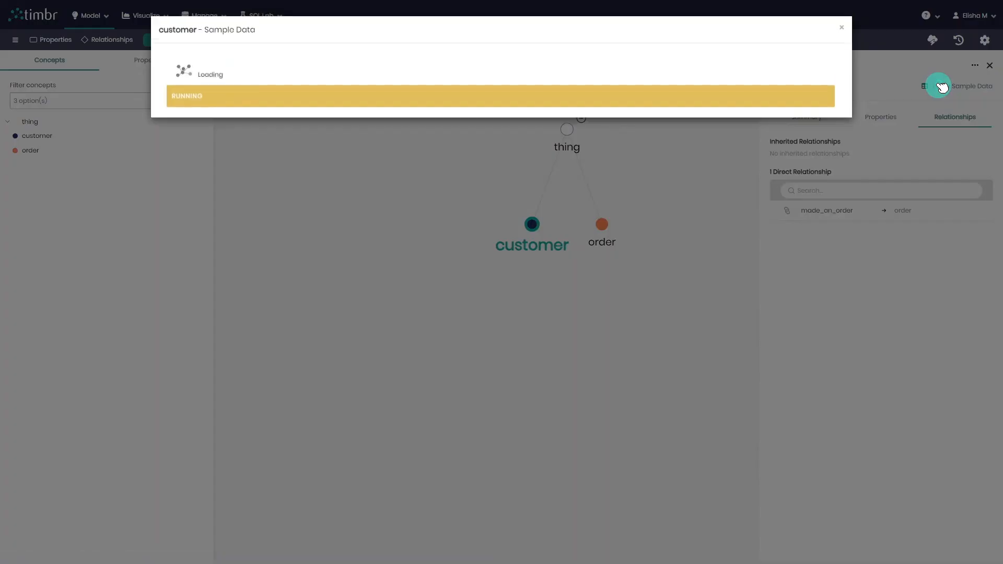
Look through the rows and remaining columns of the customer concept's sample data, and close the concept's details.
scroll(741, 149, down, 5)
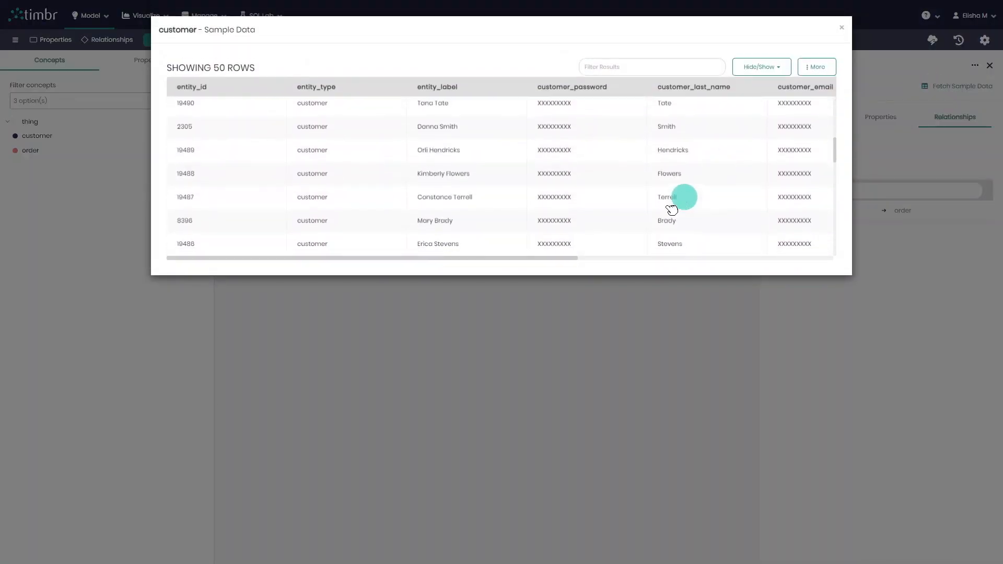
drag(564, 258, 826, 248)
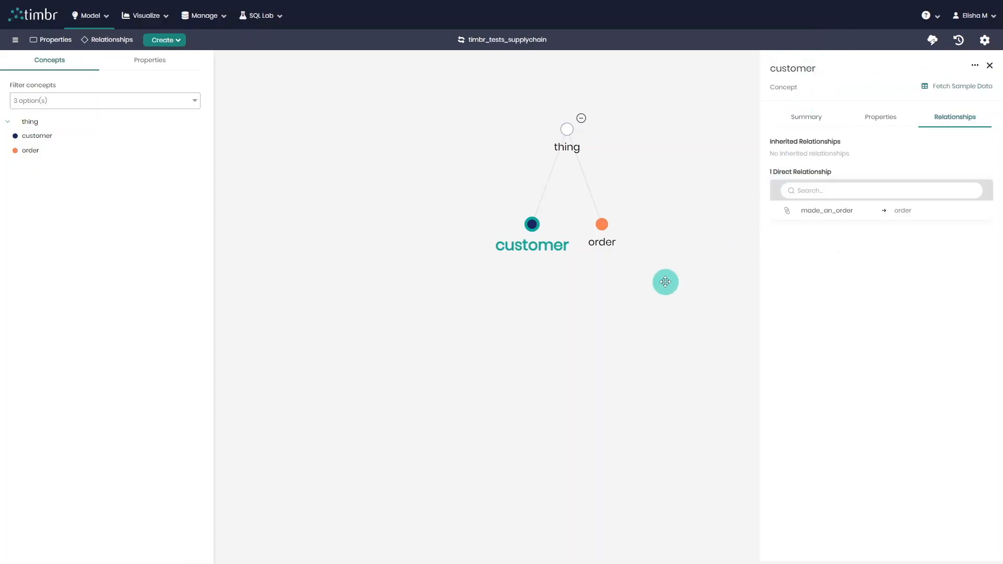
click(665, 282)
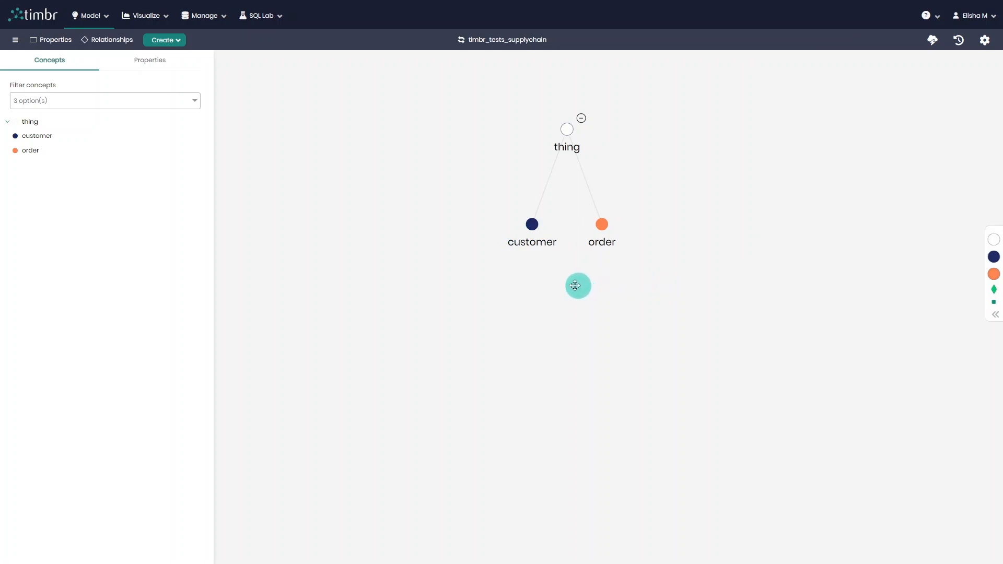
Start a new child concept under customer and name it vip_customer.
right_click(532, 223)
mouse_move(573, 233)
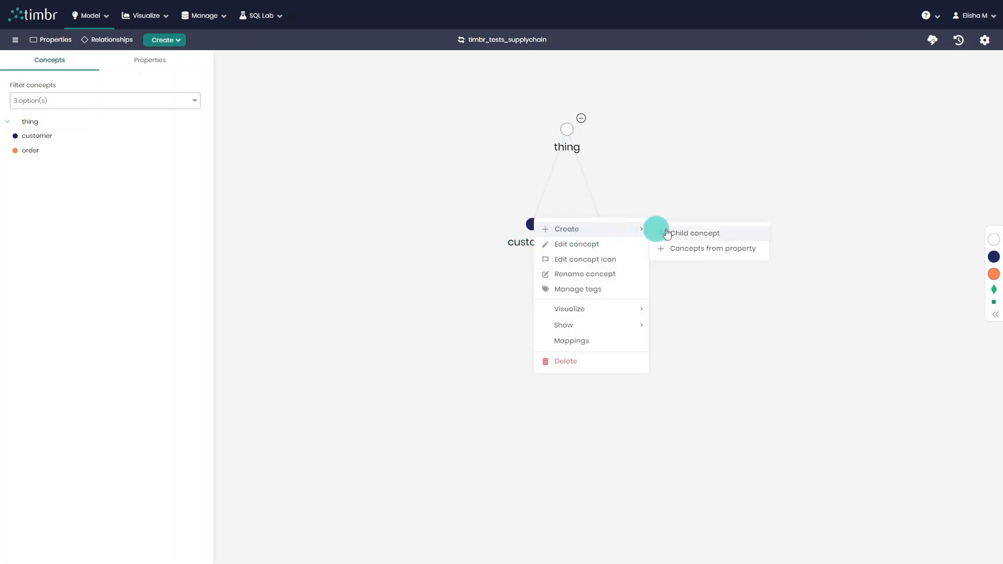
click(736, 236)
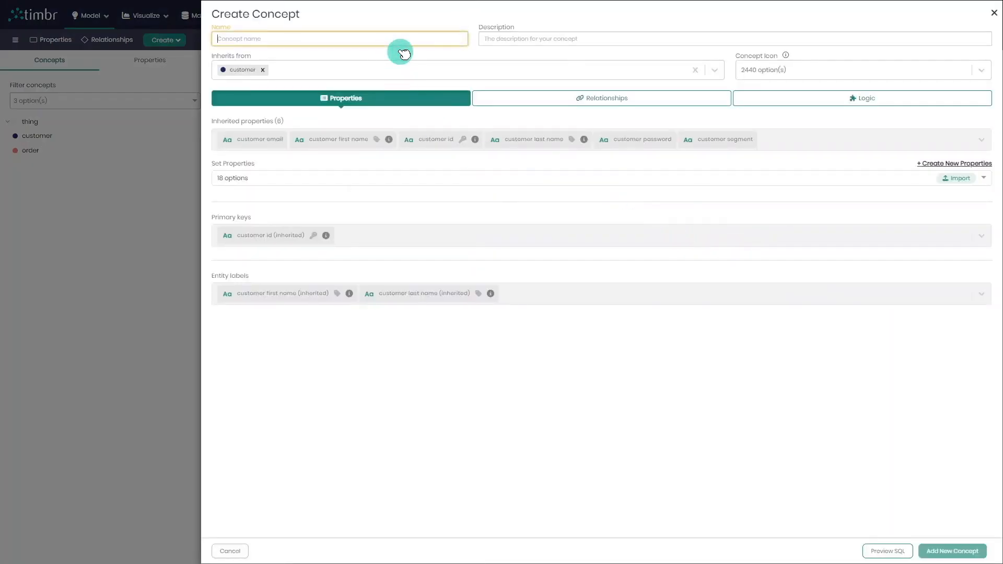
text(vip_cust)
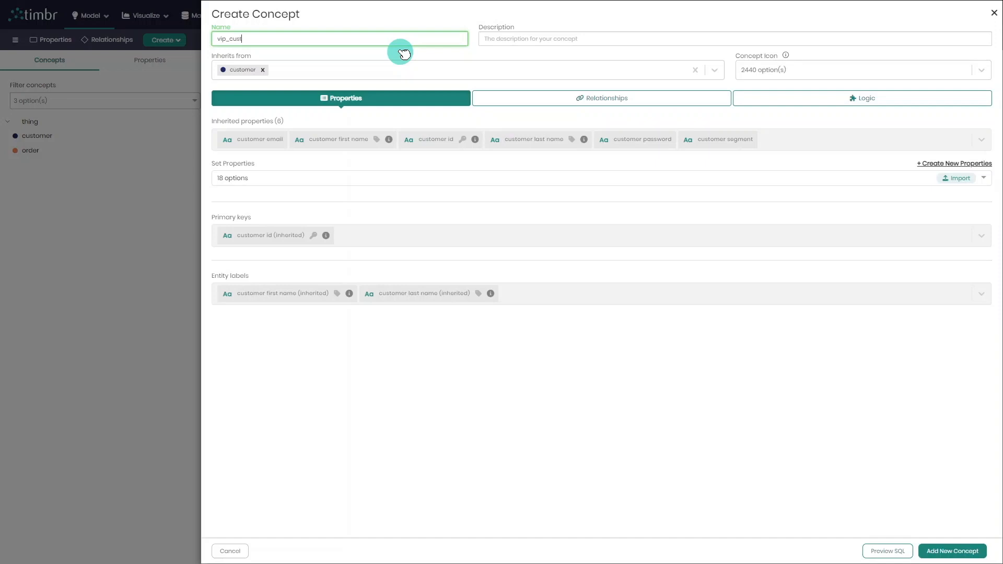
click(301, 135)
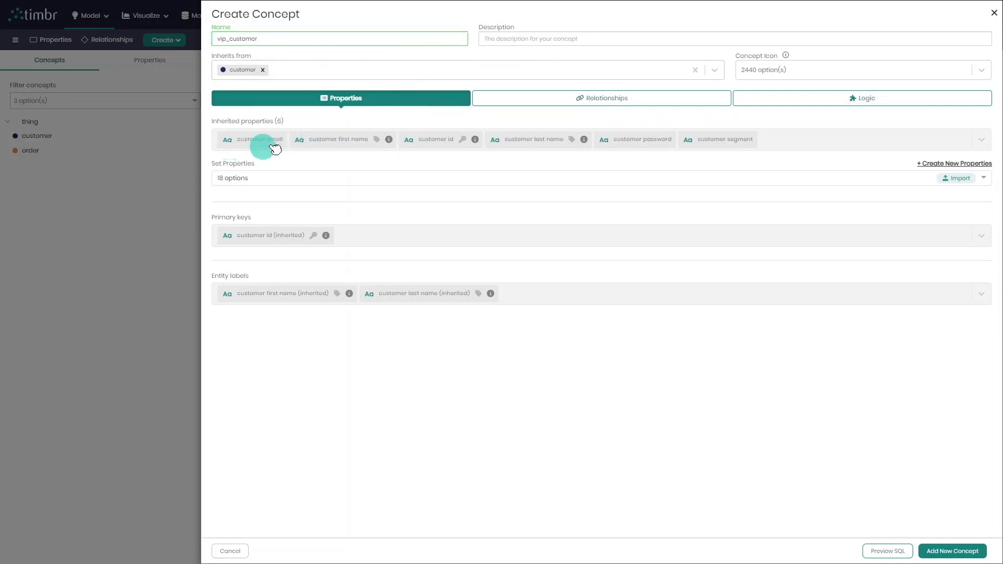
Review the new concept's inherited relationships and the new-property form, and add the concept without extra properties.
click(538, 98)
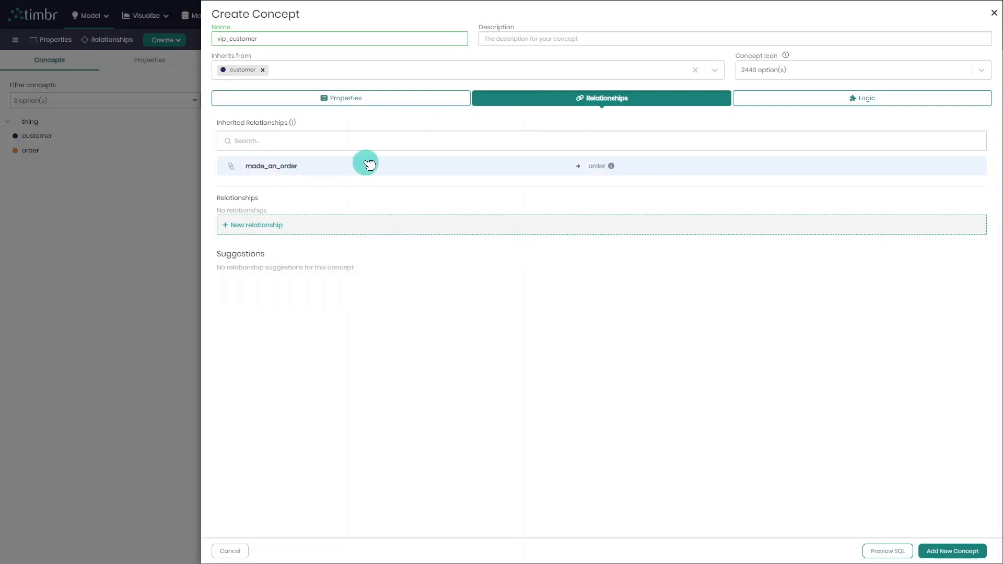
click(405, 100)
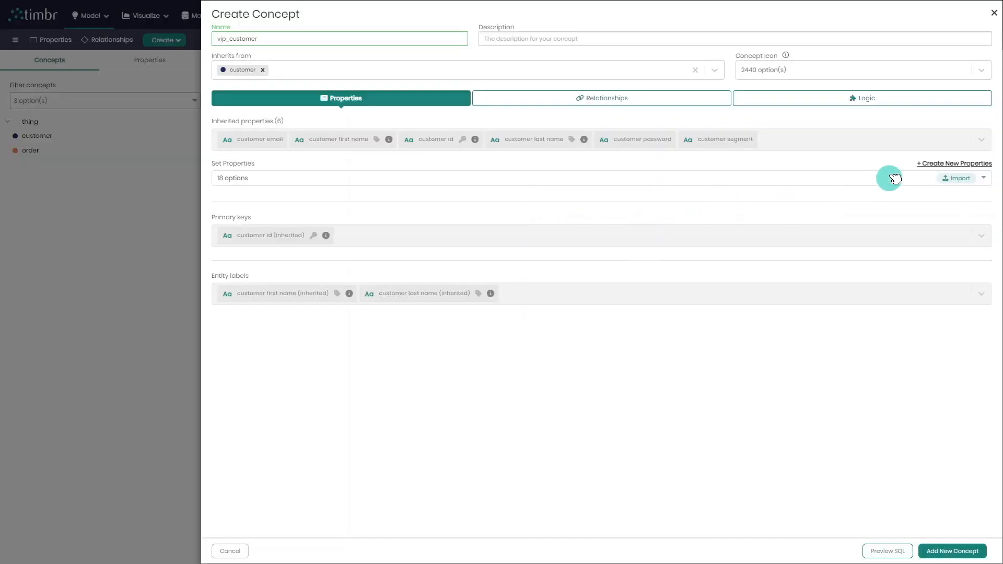
click(939, 164)
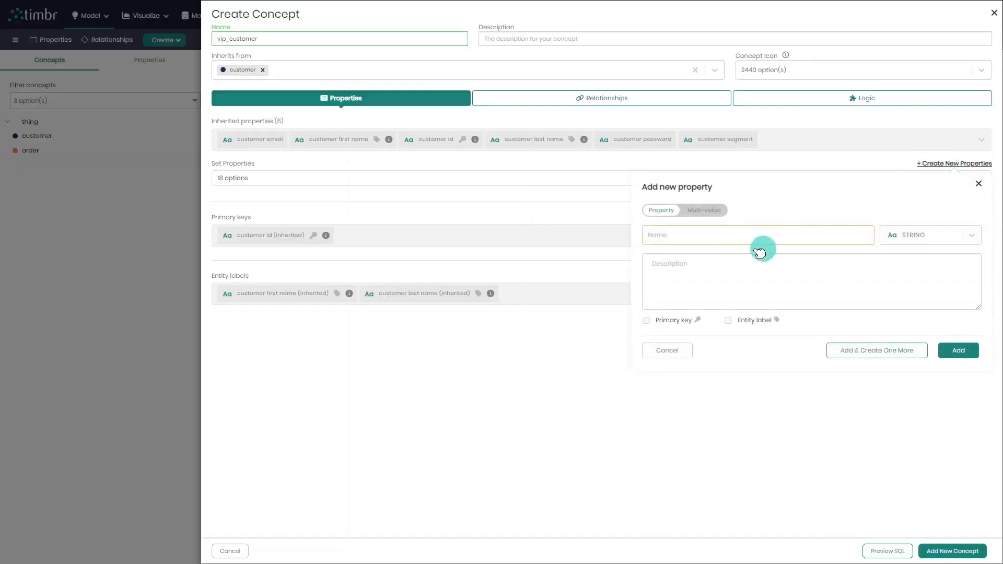
click(684, 351)
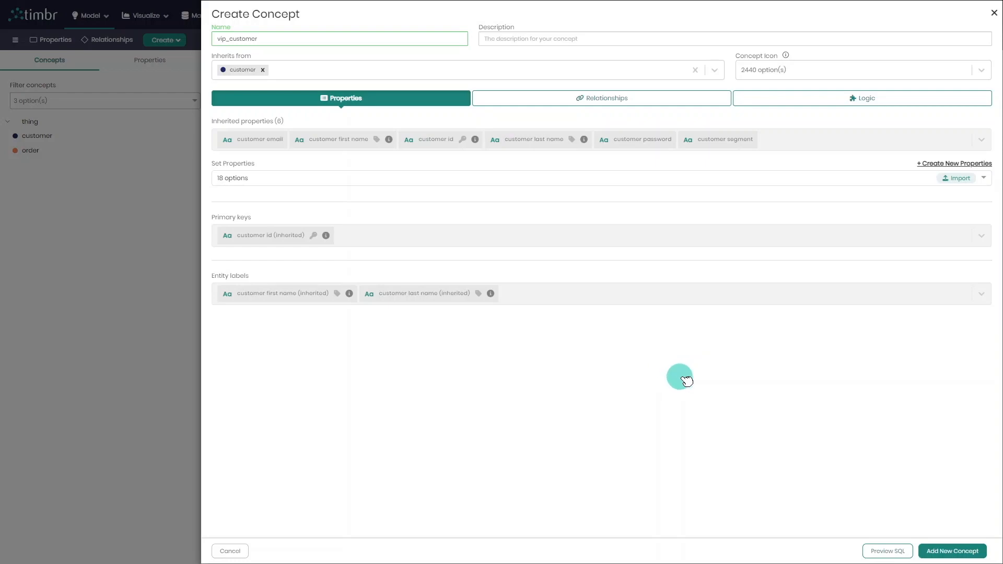
click(951, 551)
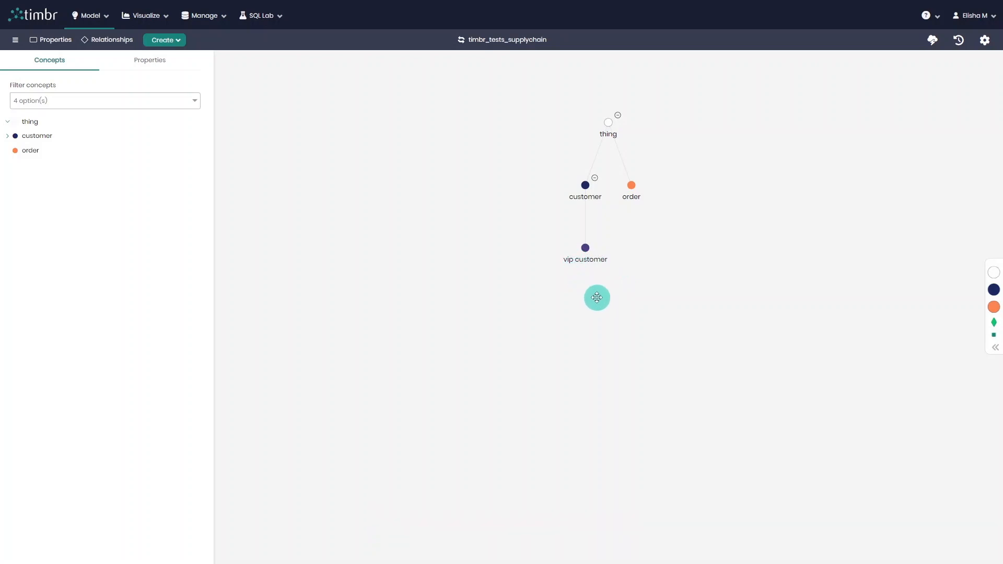
Examine the vip customer concept's properties, relationships and sample data, and close its details.
click(585, 247)
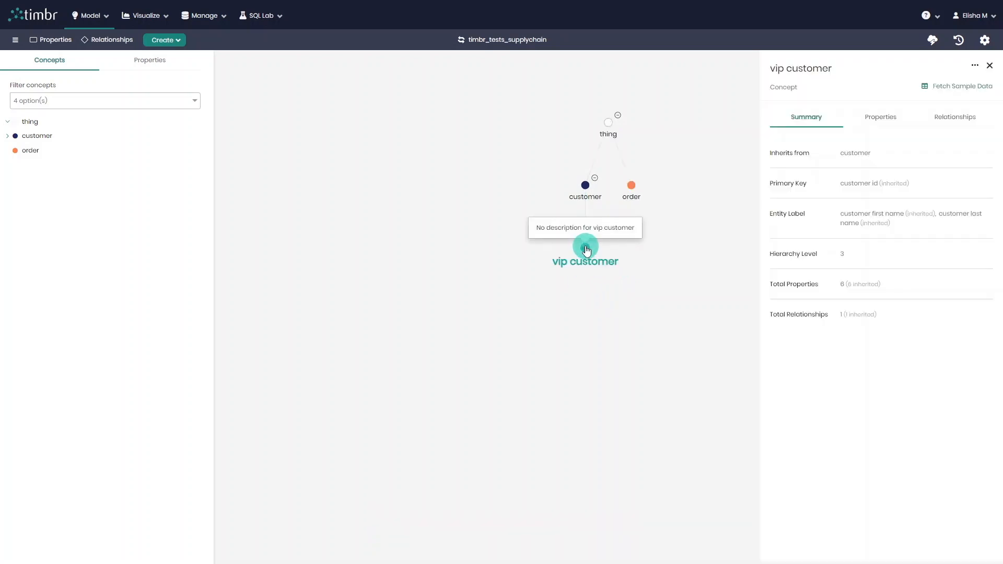
click(880, 116)
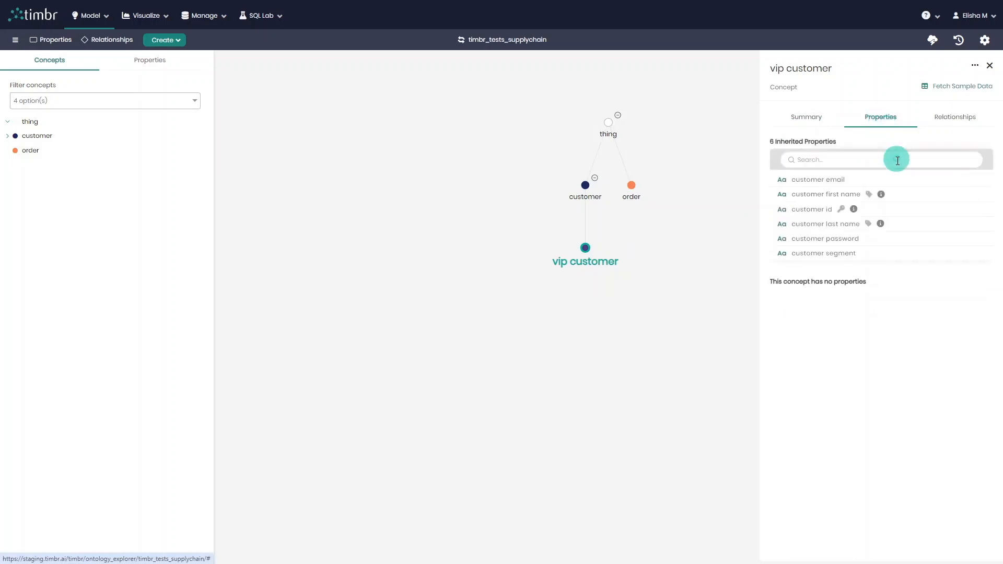
click(951, 121)
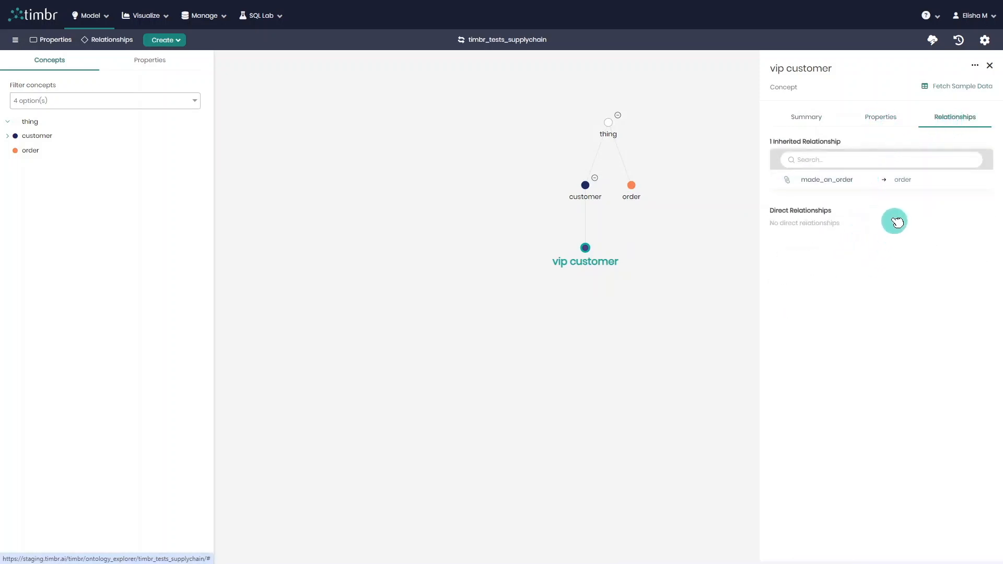
click(946, 88)
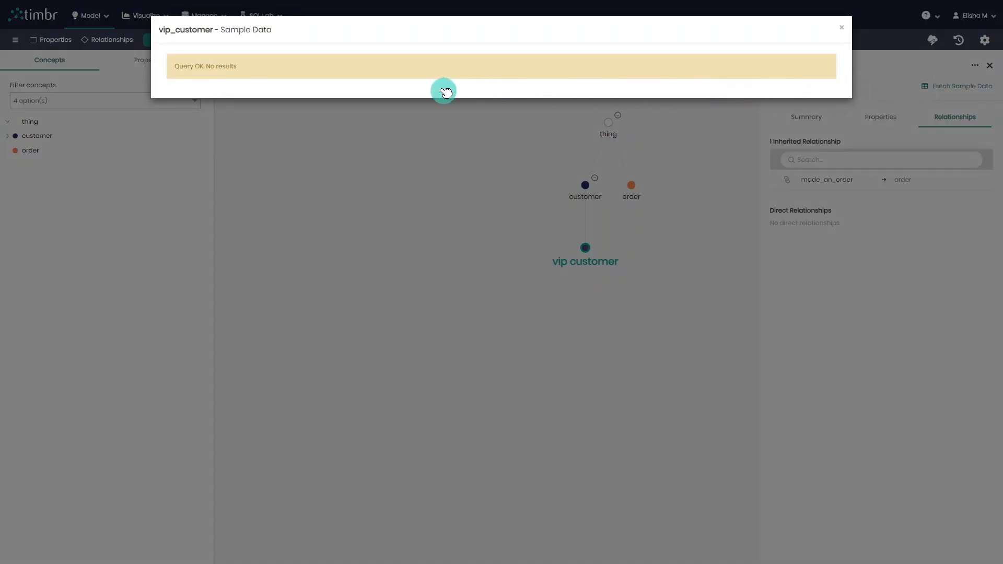
click(842, 29)
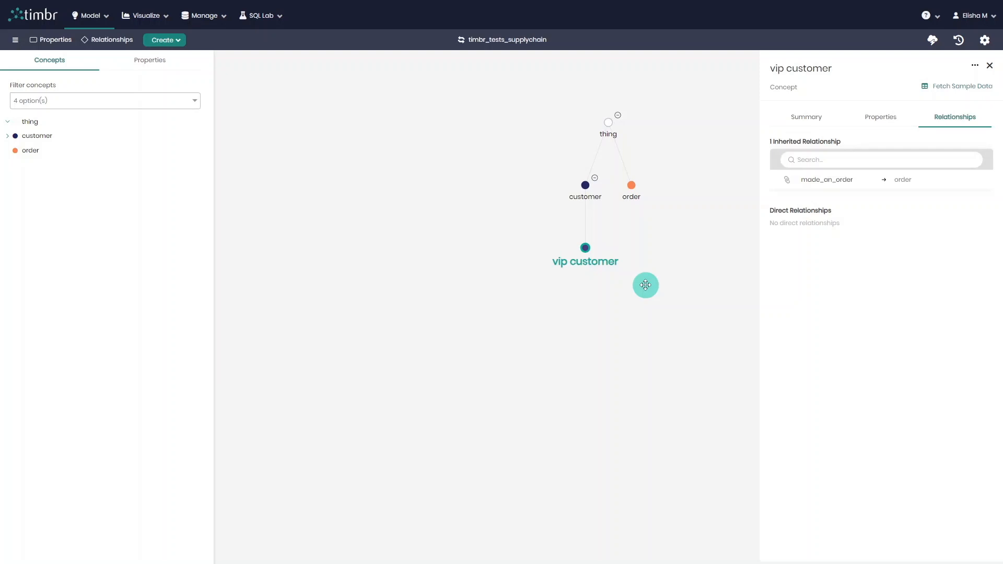
click(646, 284)
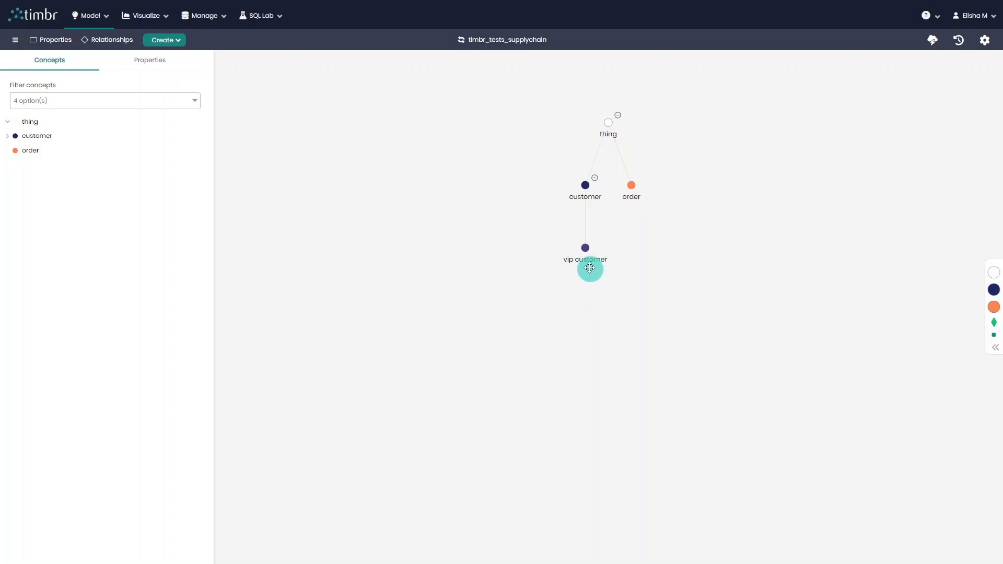
Edit the vip customer concept and choose customer as the source concept for its logic.
right_click(585, 249)
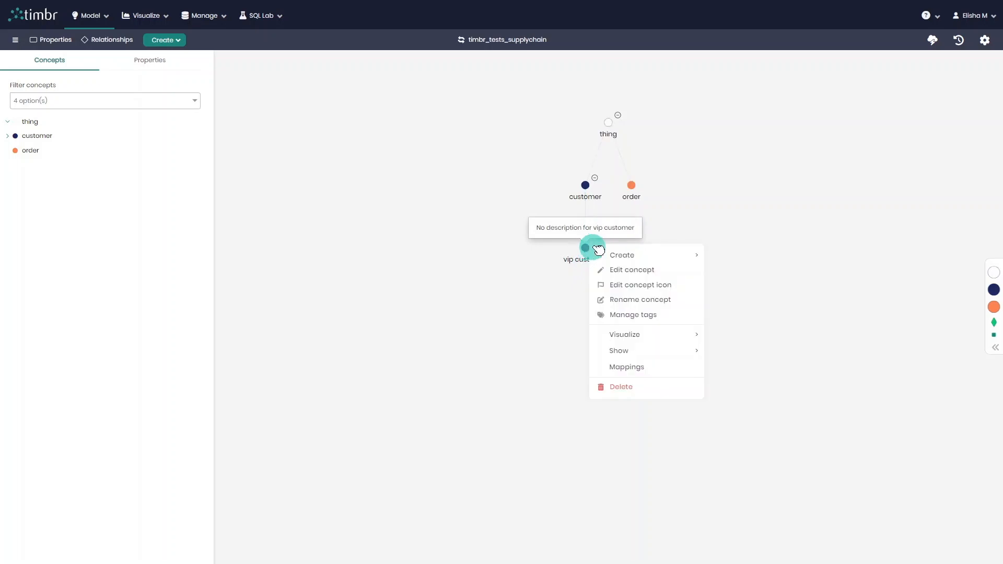
click(684, 271)
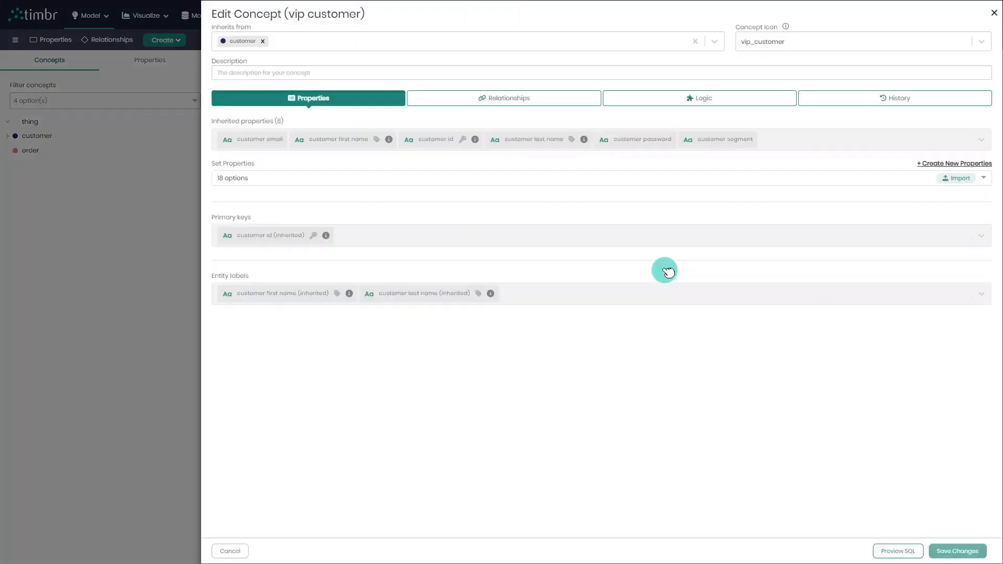
click(741, 104)
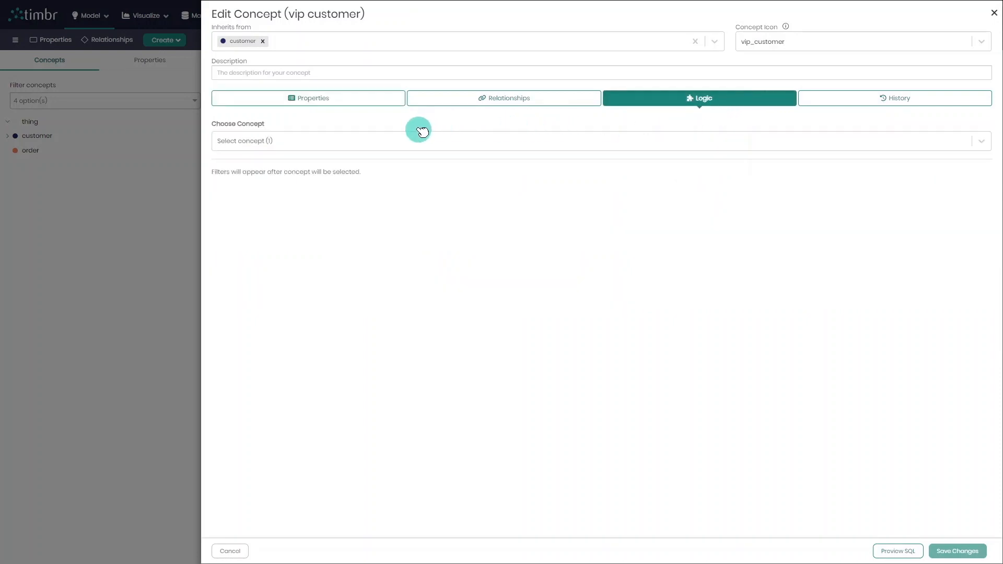
click(286, 140)
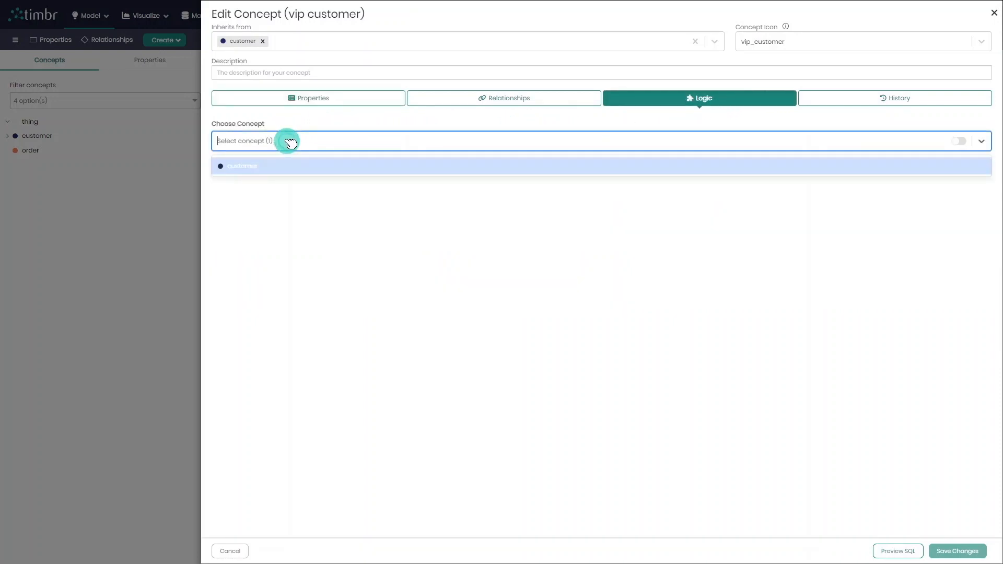
click(278, 166)
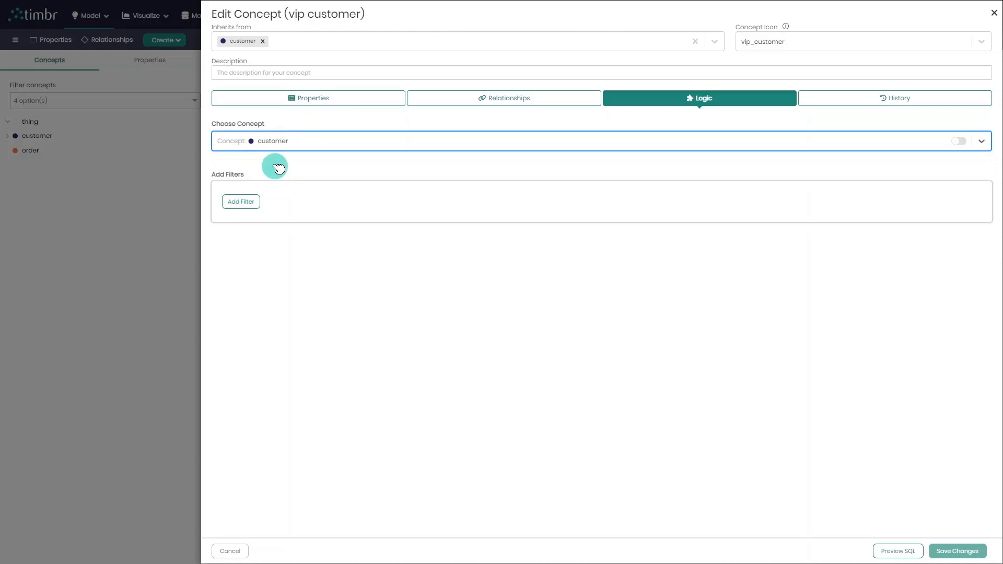
Add a logic filter where customer segment equals Corporate, and save the concept changes.
click(246, 209)
click(311, 197)
text(s)
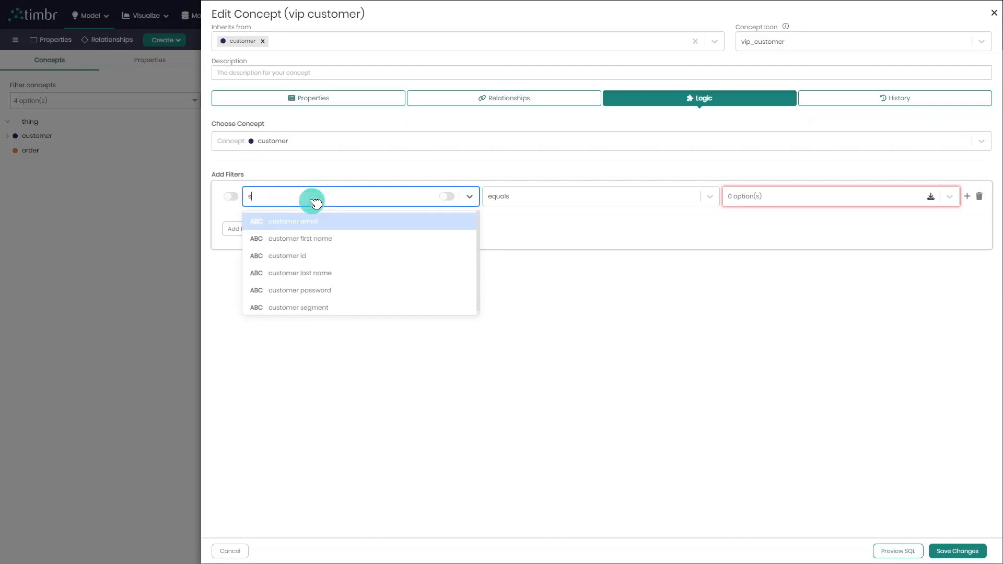
text(e)
click(347, 221)
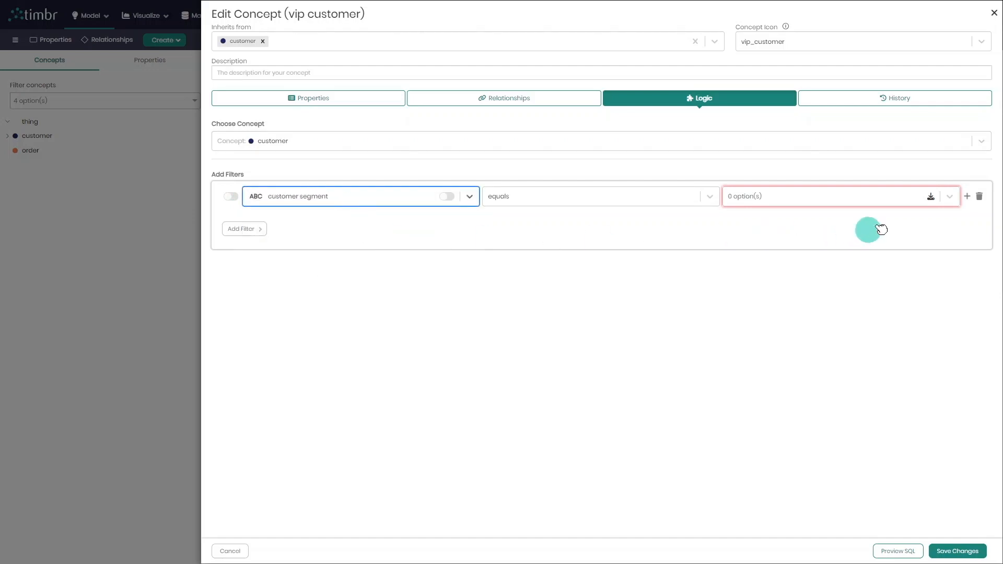
click(882, 199)
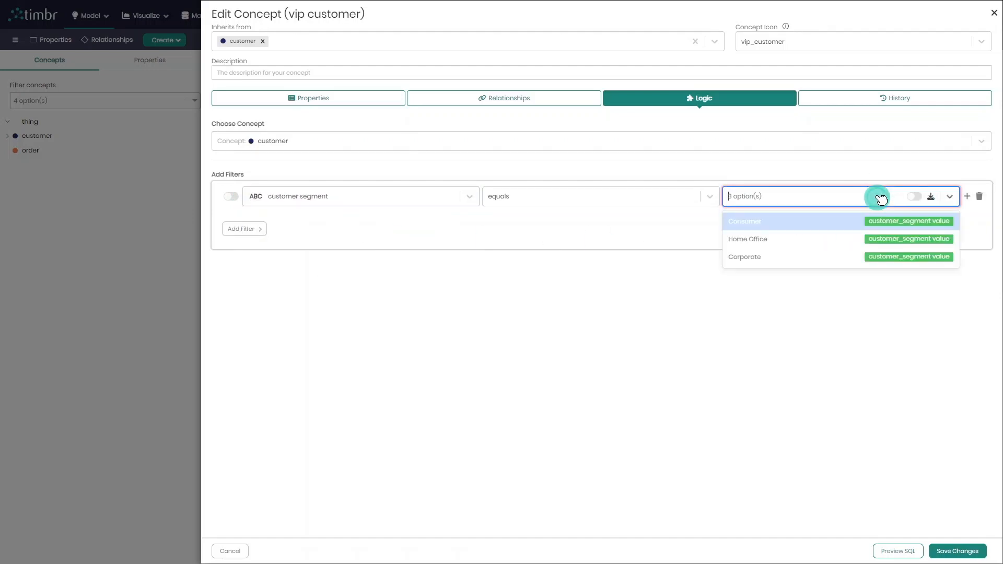
click(816, 257)
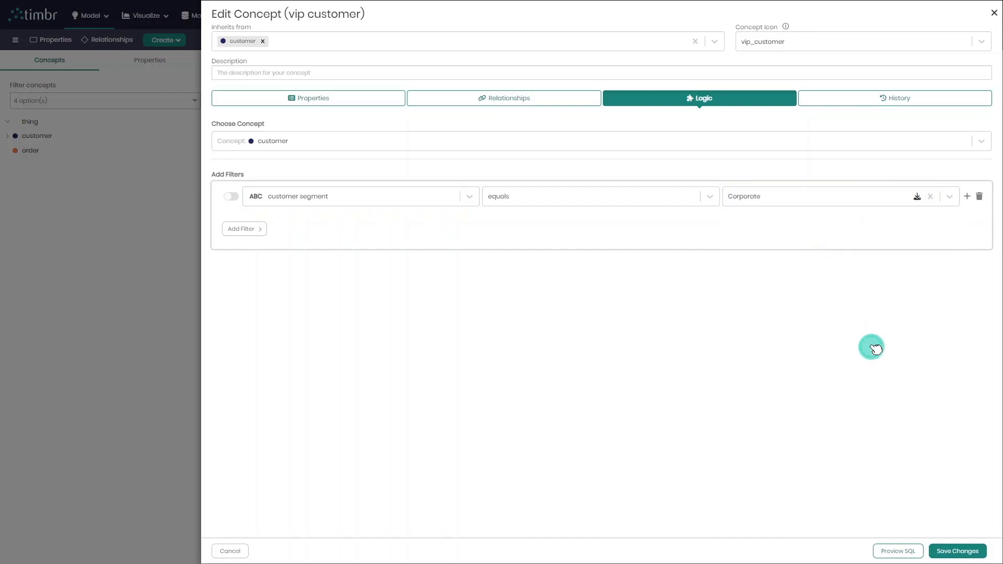
click(953, 554)
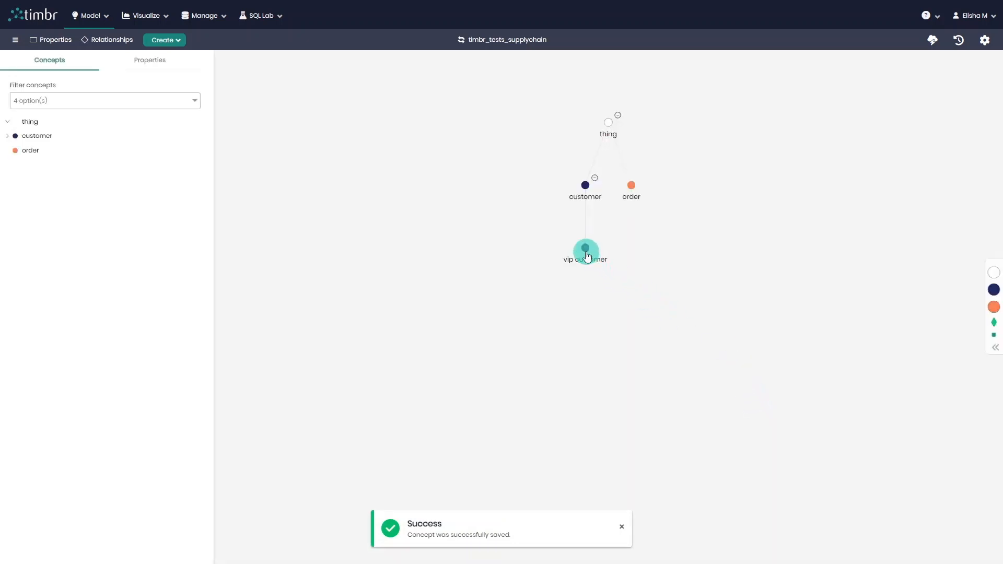
Examine the vip customer concept's logic and its sample data, including the customer_segment column, and close its details.
click(608, 255)
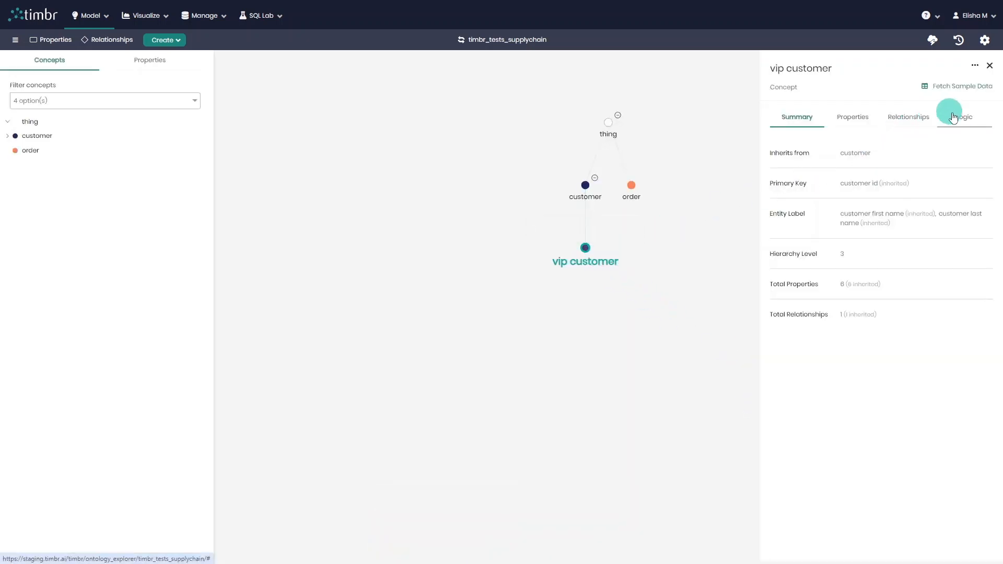
click(978, 126)
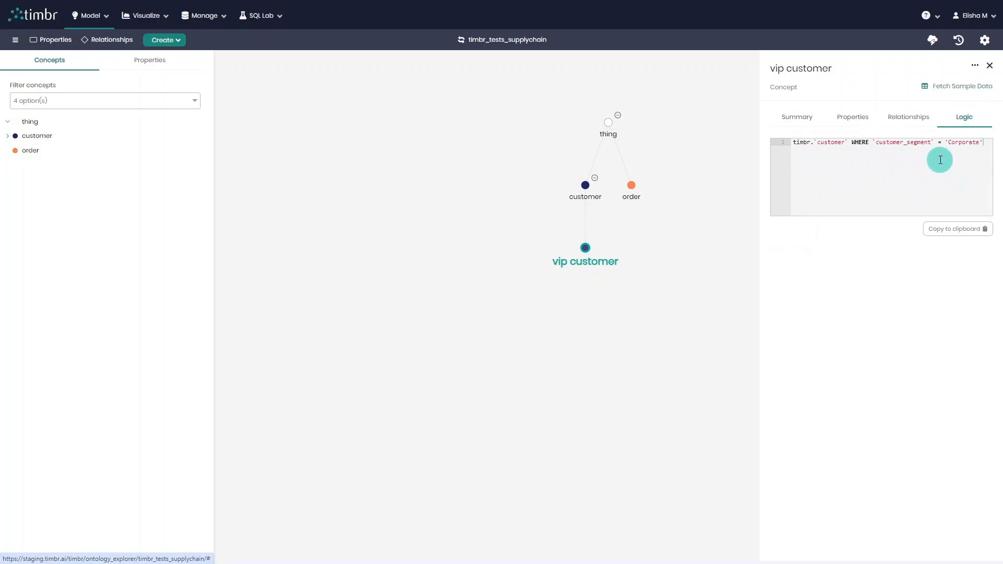
click(940, 88)
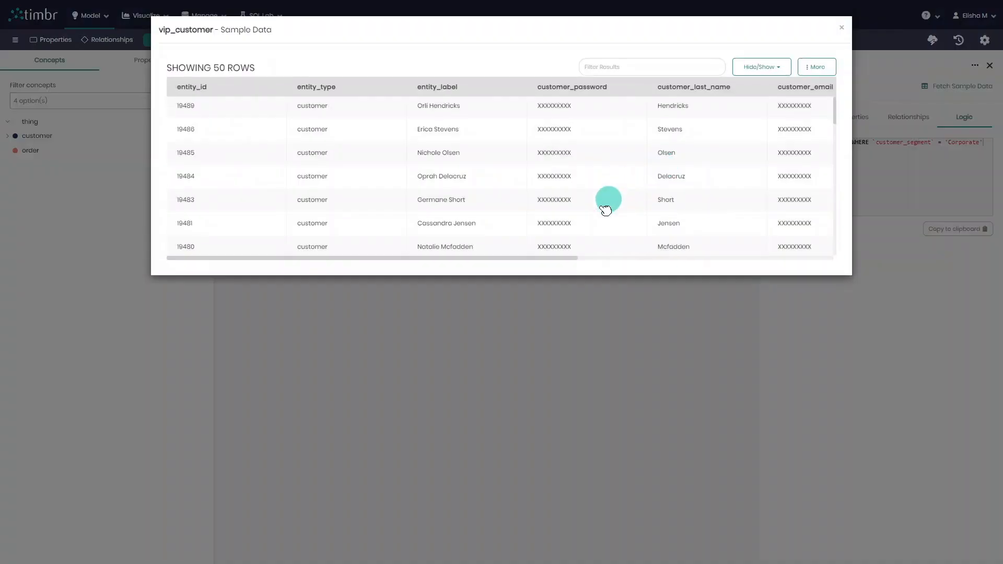
drag(566, 258, 833, 258)
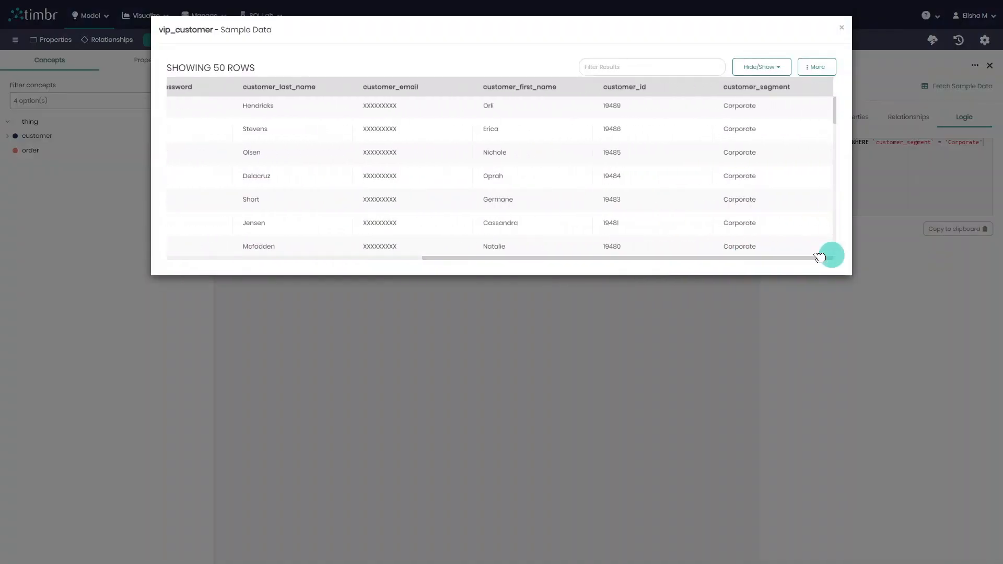
scroll(778, 183, down, 4)
scroll(782, 193, down, 3)
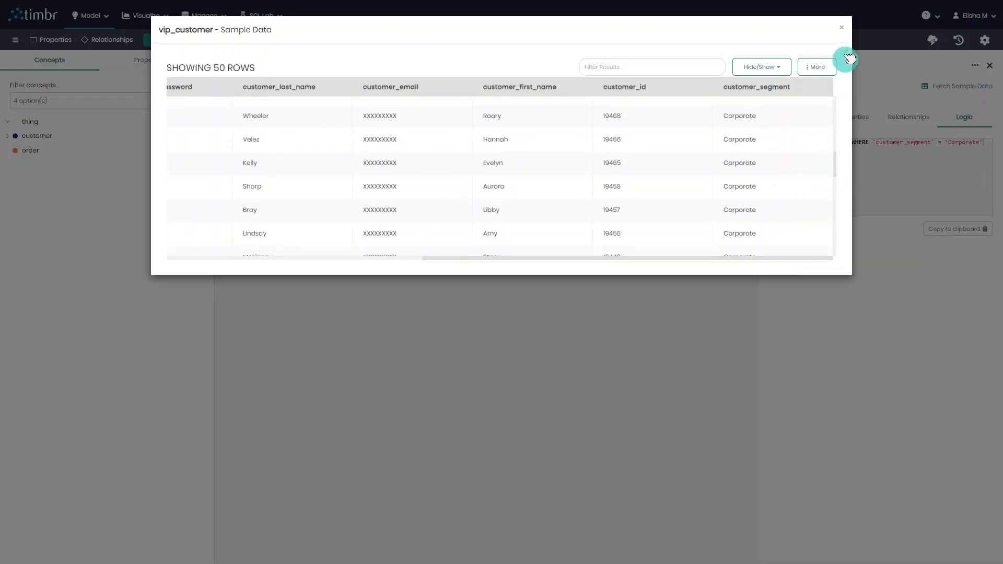
click(842, 33)
click(717, 280)
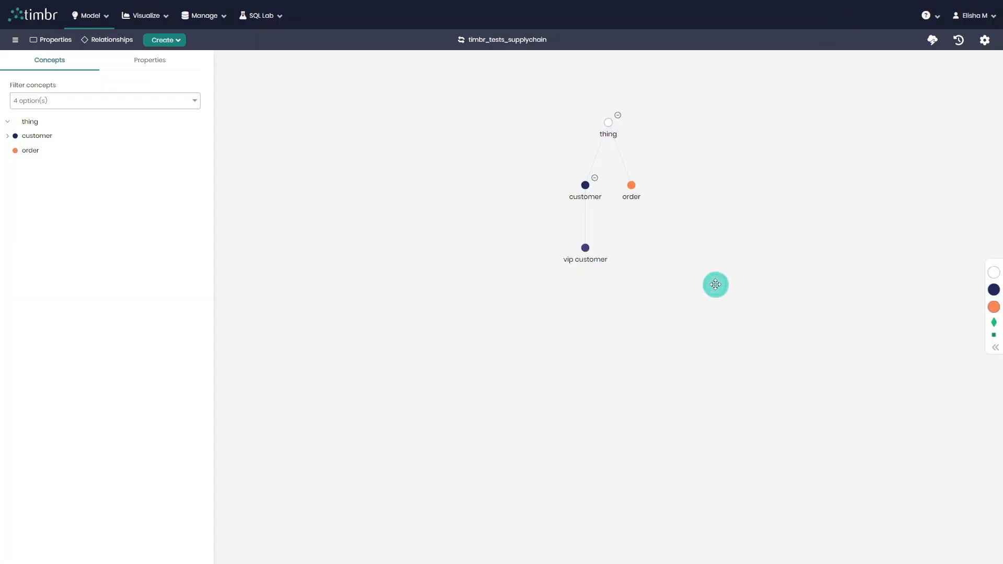
In the SQL editor, run a query selecting customer_first_name, customer_last_name and made_an_order[order].order_country from dtimbr.customer, and examine the enlarged results.
click(269, 28)
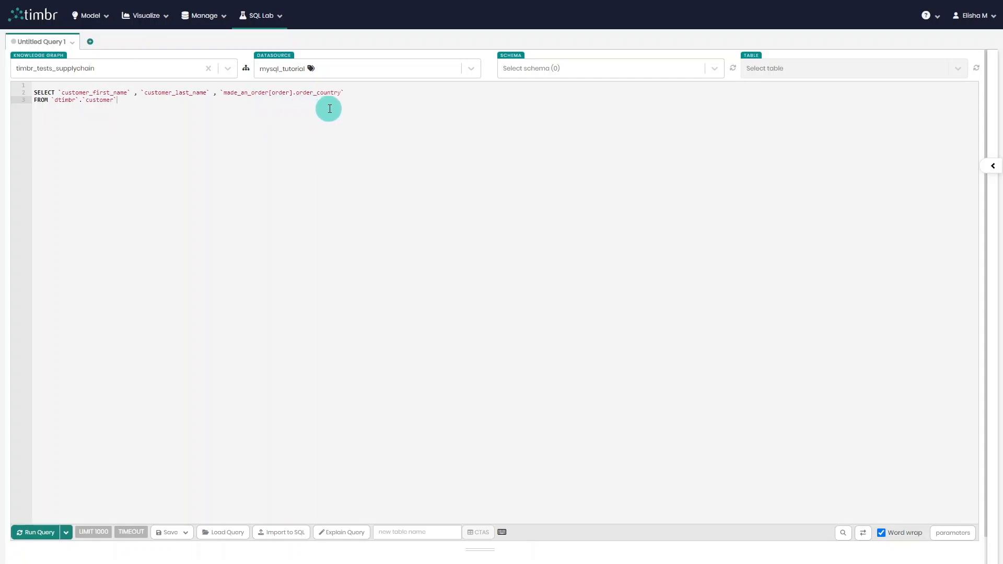
click(45, 531)
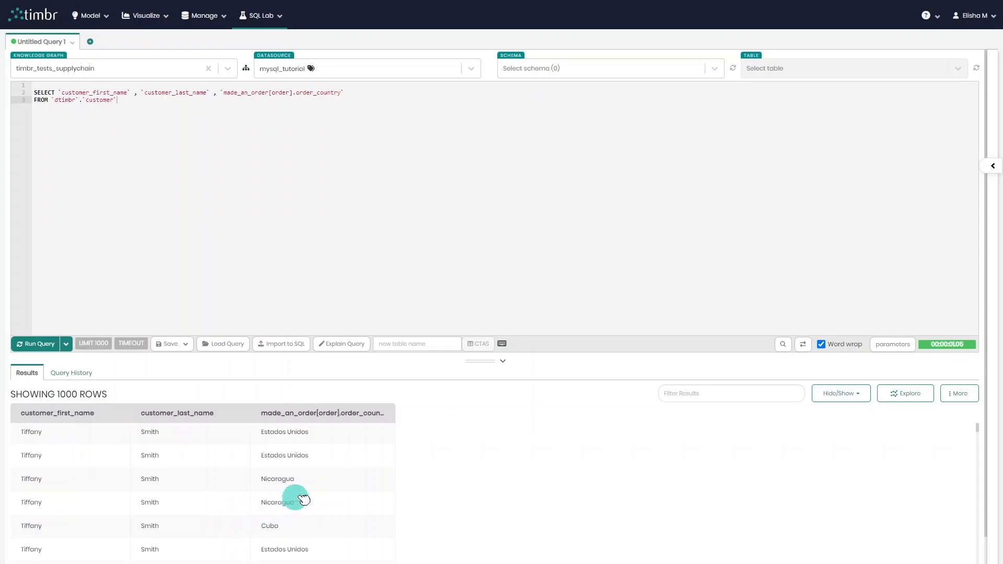
drag(481, 361, 480, 197)
scroll(246, 371, down, 10)
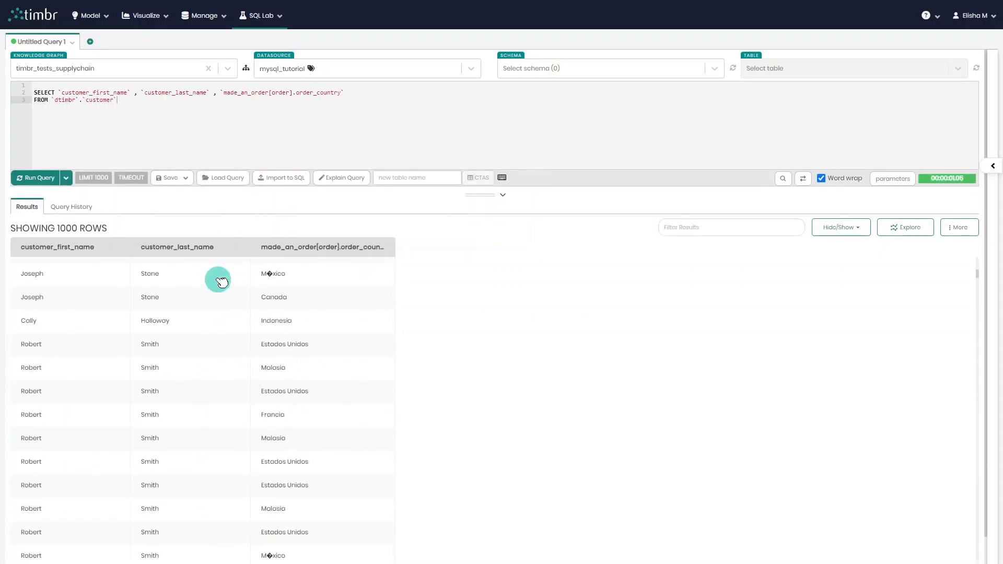
Change the query's source from customer to vip_customer, run it, and look through the returned rows.
click(85, 100)
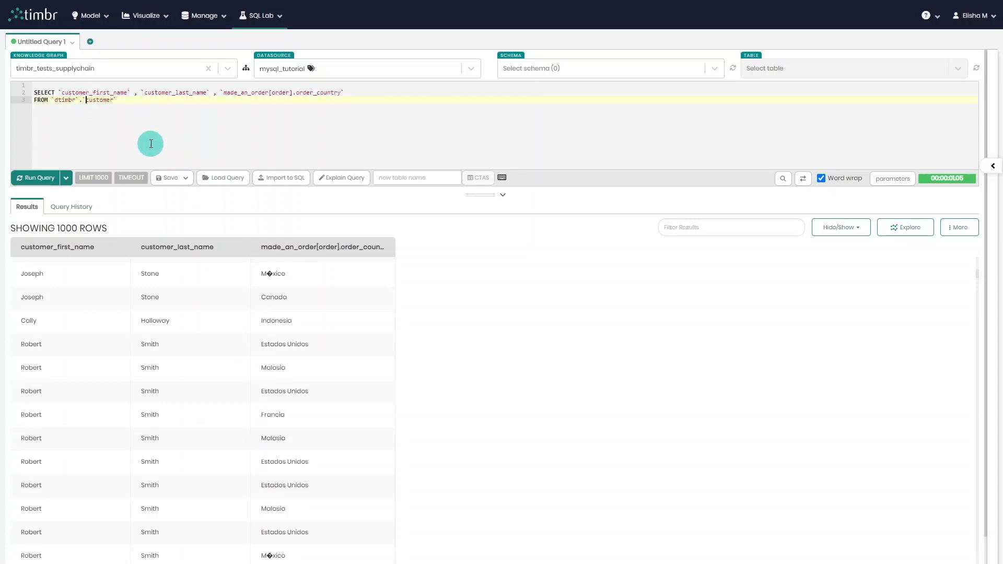
text(vip_)
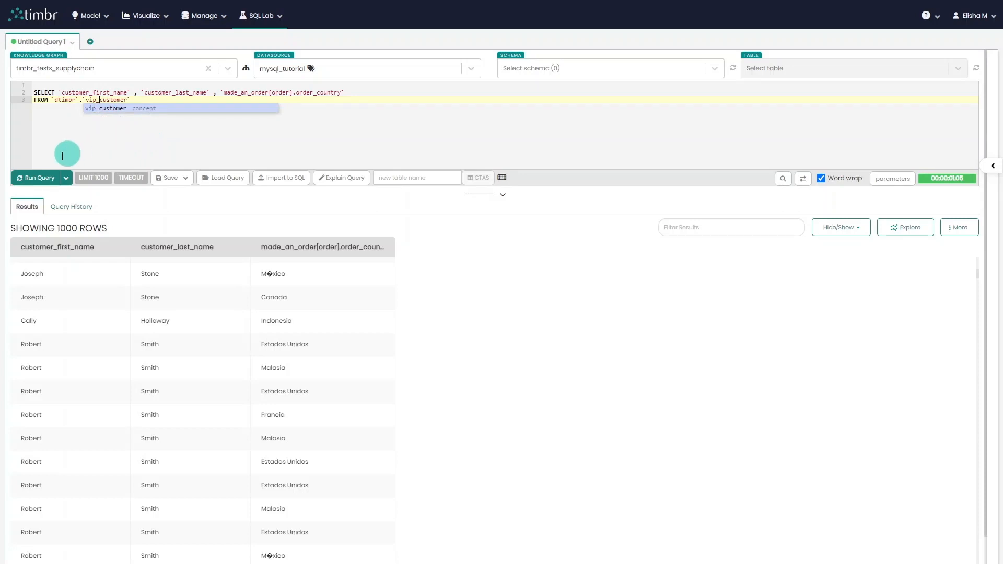
click(40, 179)
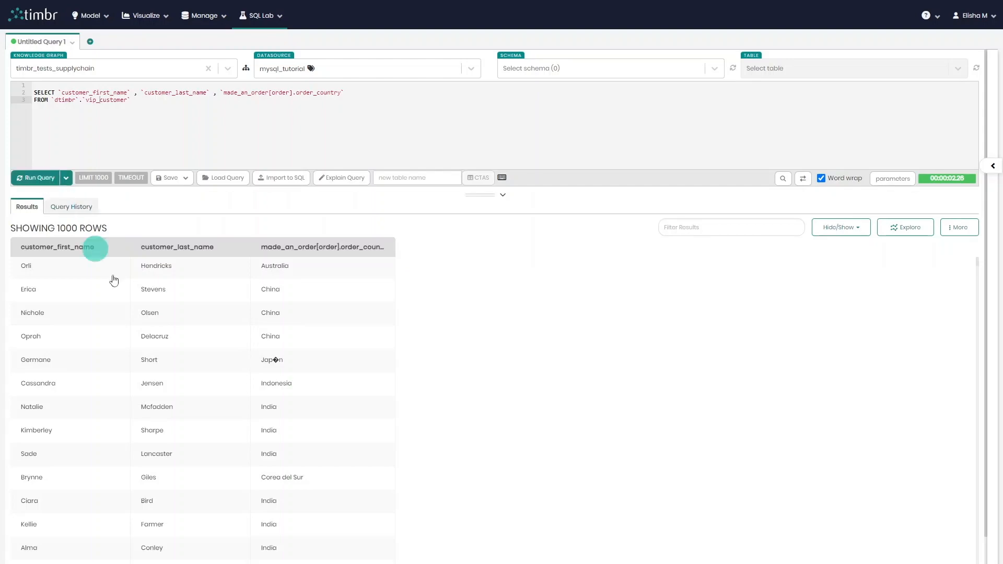
scroll(198, 319, down, 10)
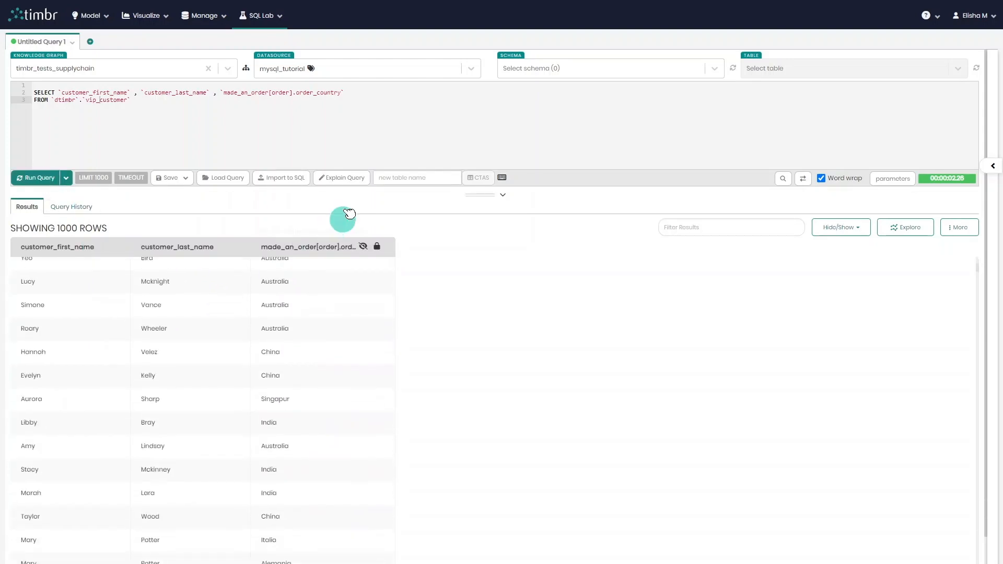
Examine the explained SQL of the vip_customer query, highlight its WHERE customer_segment = 'Corporate' line, and close the explanation.
click(350, 180)
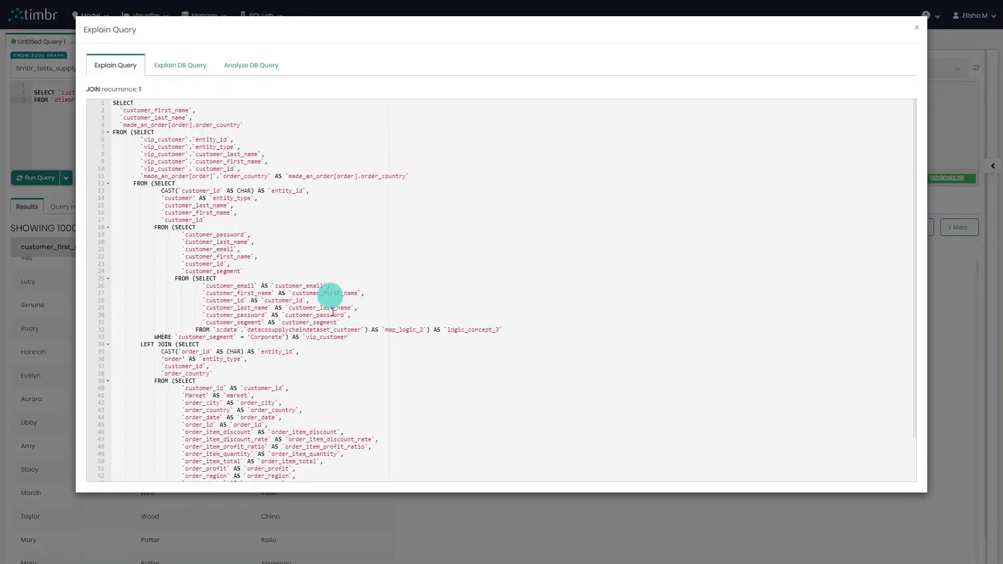
drag(351, 337, 152, 337)
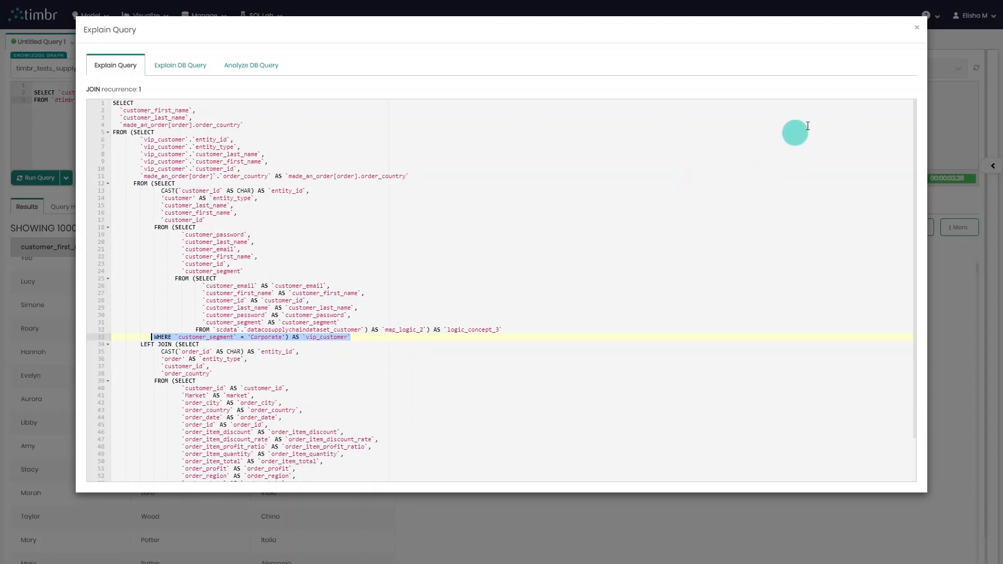
click(917, 27)
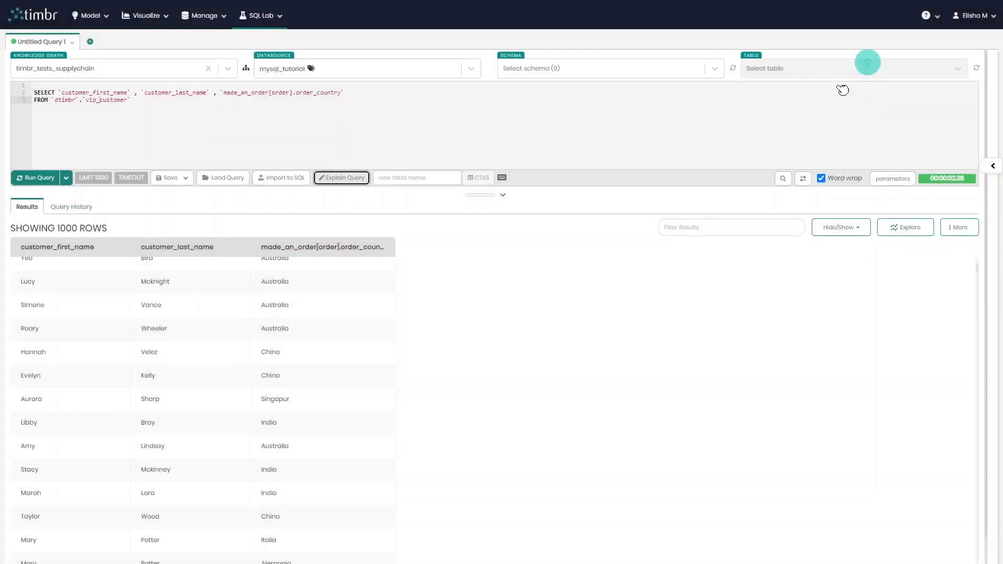
click(750, 130)
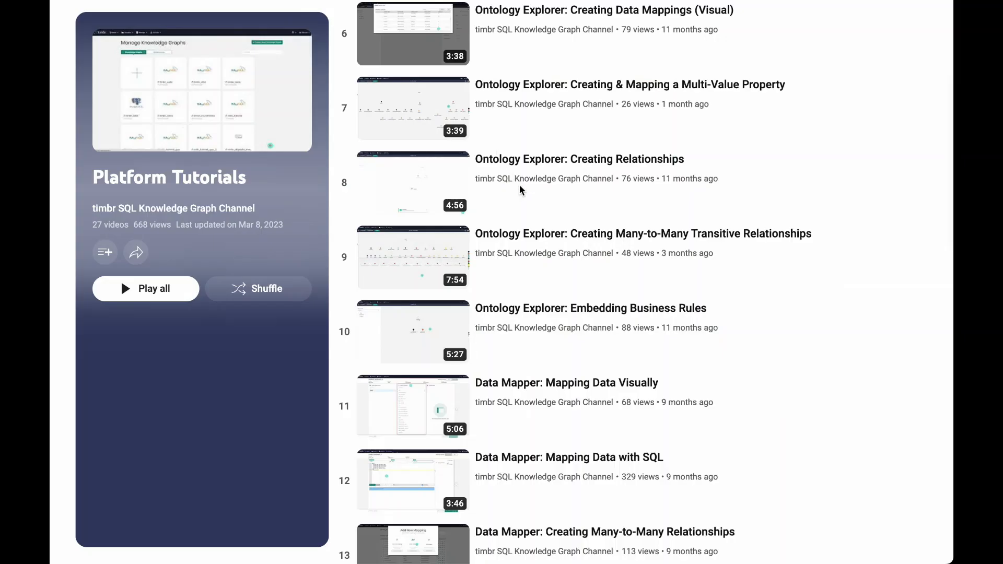
Look through the videos in the timbr channel's Platform Tutorials playlist.
scroll(529, 211, down, 4)
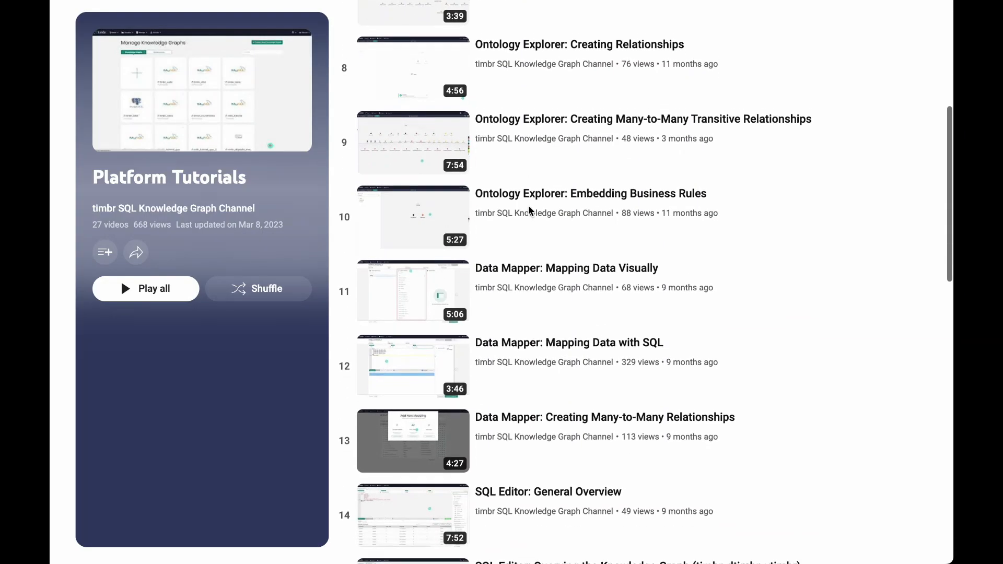
scroll(530, 211, down, 6)
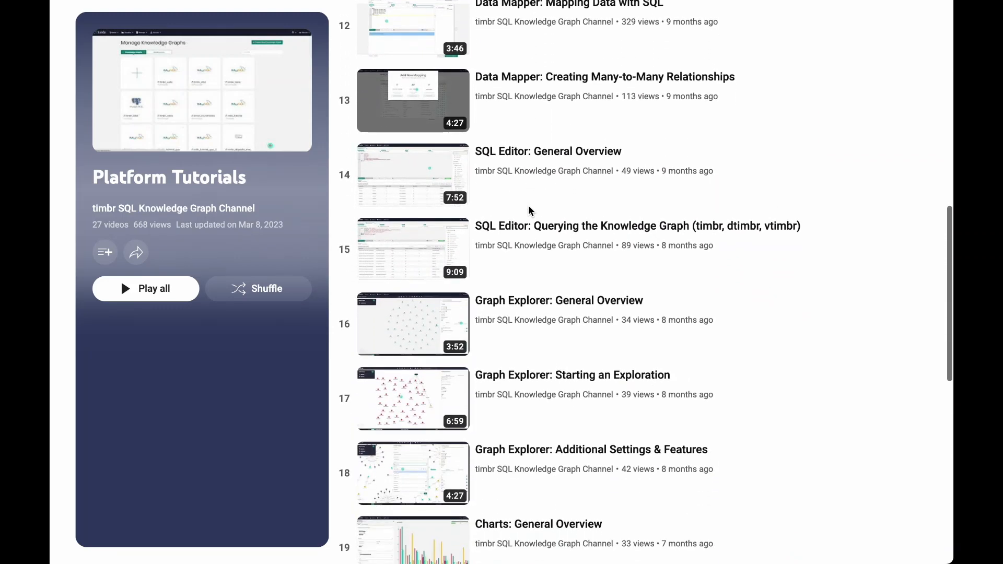
scroll(529, 210, down, 6)
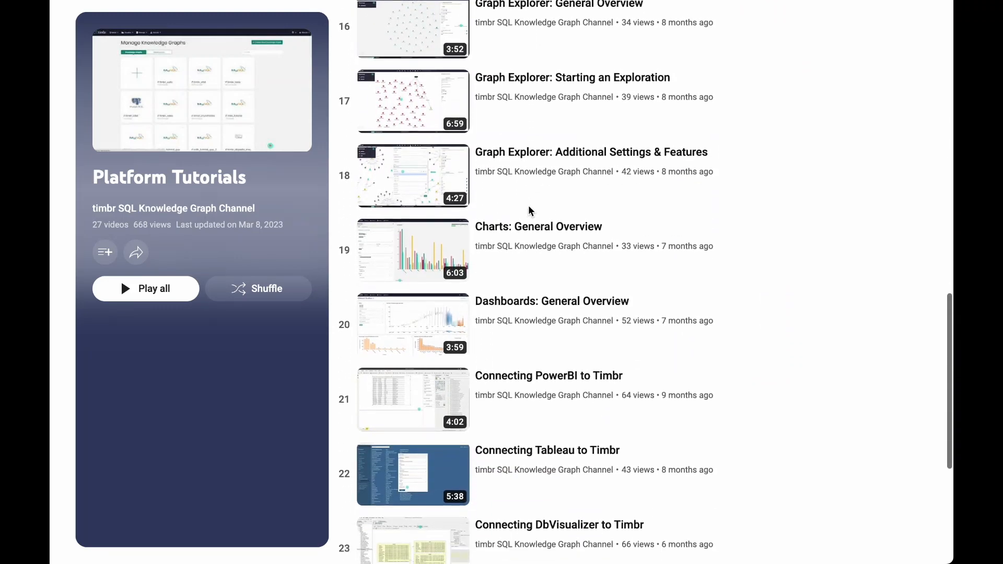